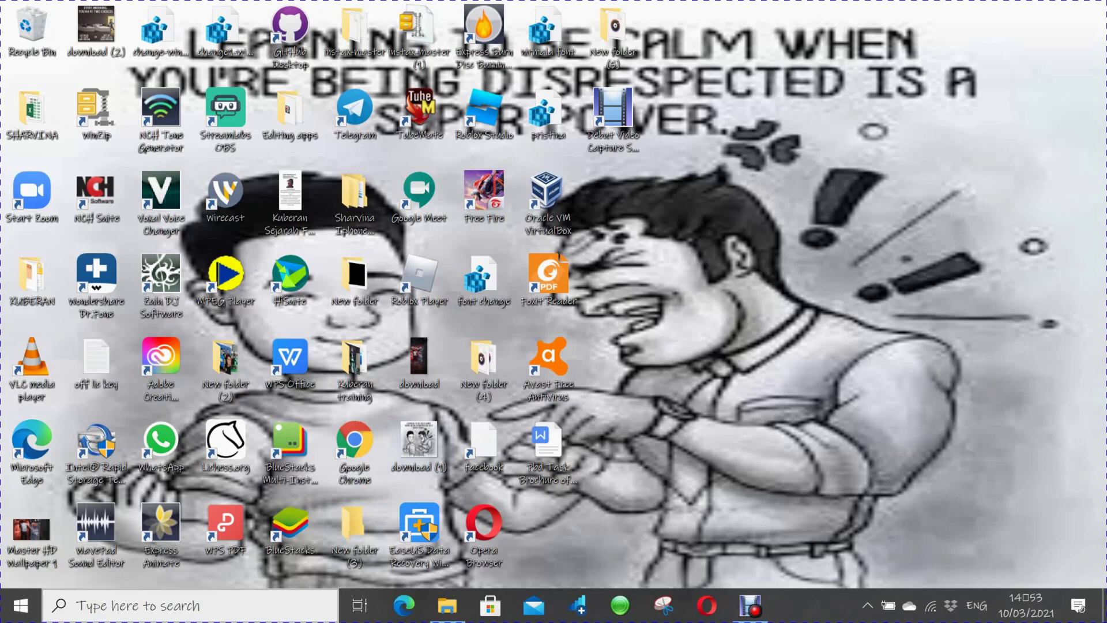
- Launch Notepad from Windows search and maximize its window
key("super+s")
type("n")
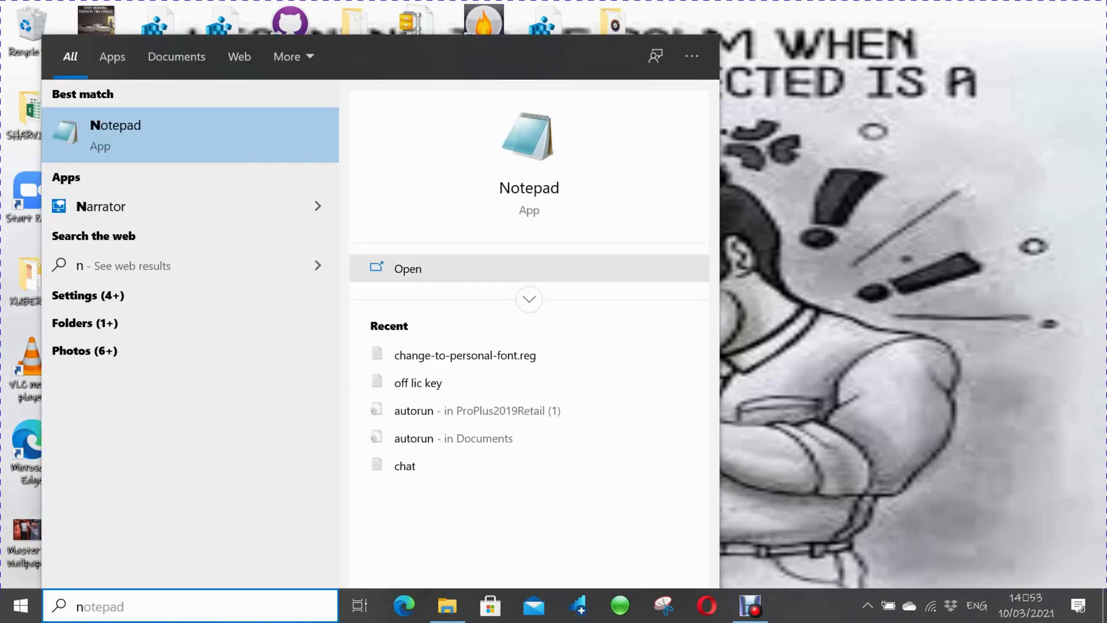
key("Return")
left_click(865, 228)
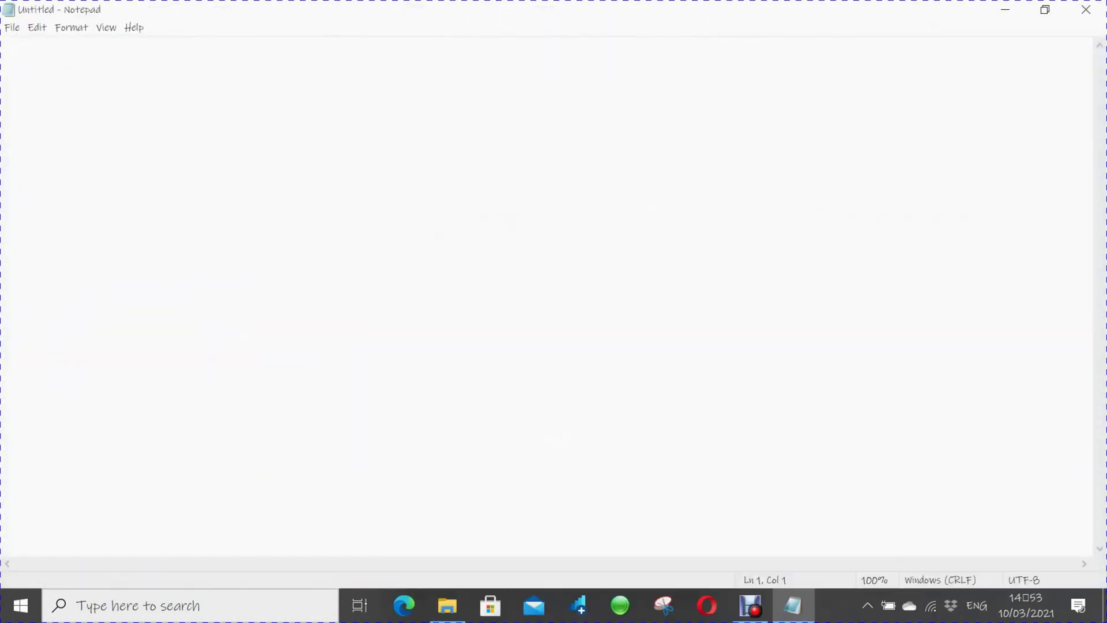
- Type 'dim speech' and welcome="Welcome my master, let's play with the security" as the first two lines
type("dim speech")
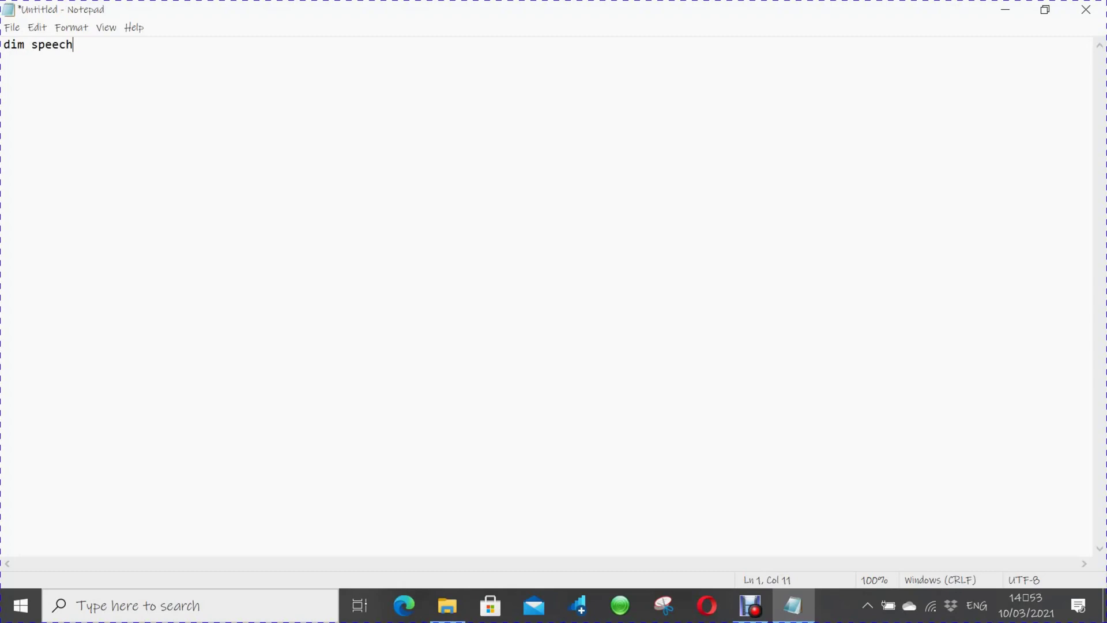
key("Return")
type("welcome=\"Welcom")
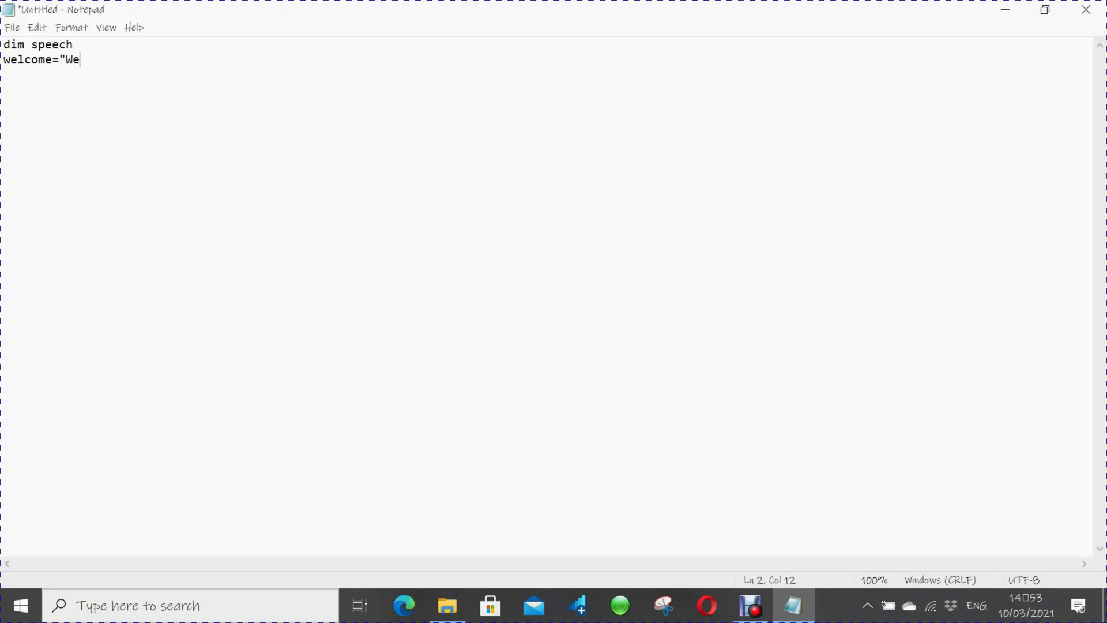
type("e mym")
key("BackSpace")
type("master")
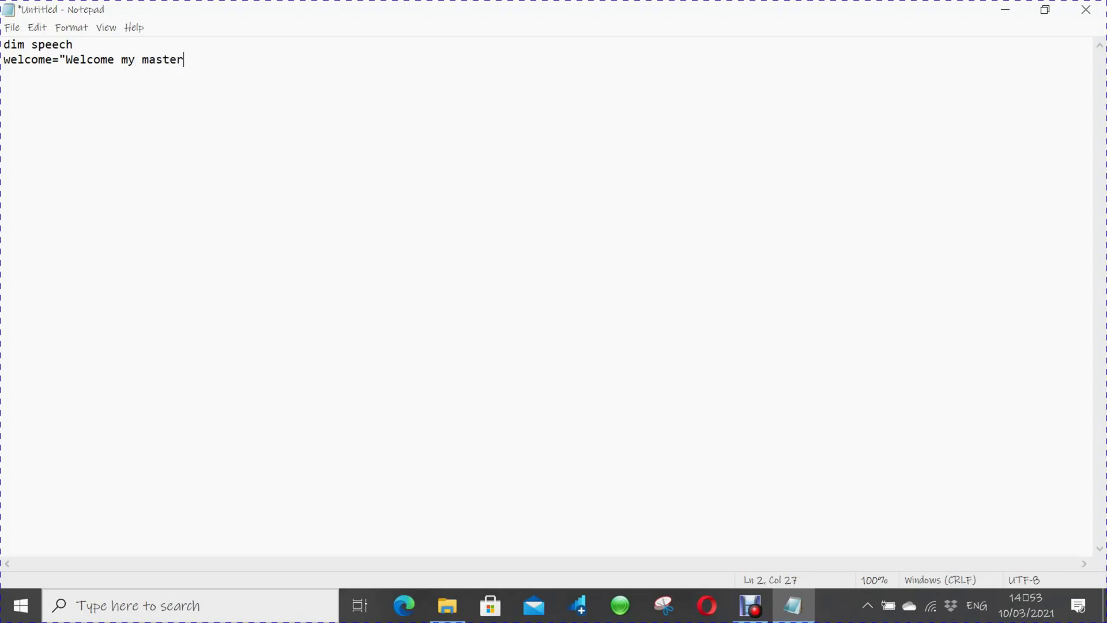
type(", let's play with the security")
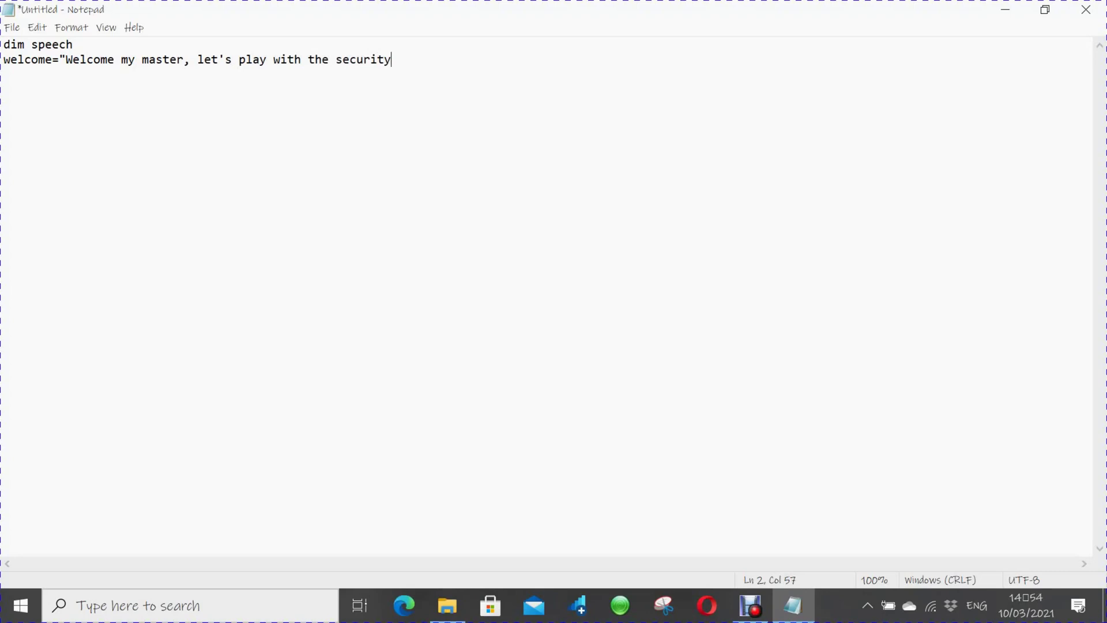
type("\"")
key("Return")
- Add the lines set speech=CreateObject("sapi.spvoice") and speech.speak welcome
type("set speech")
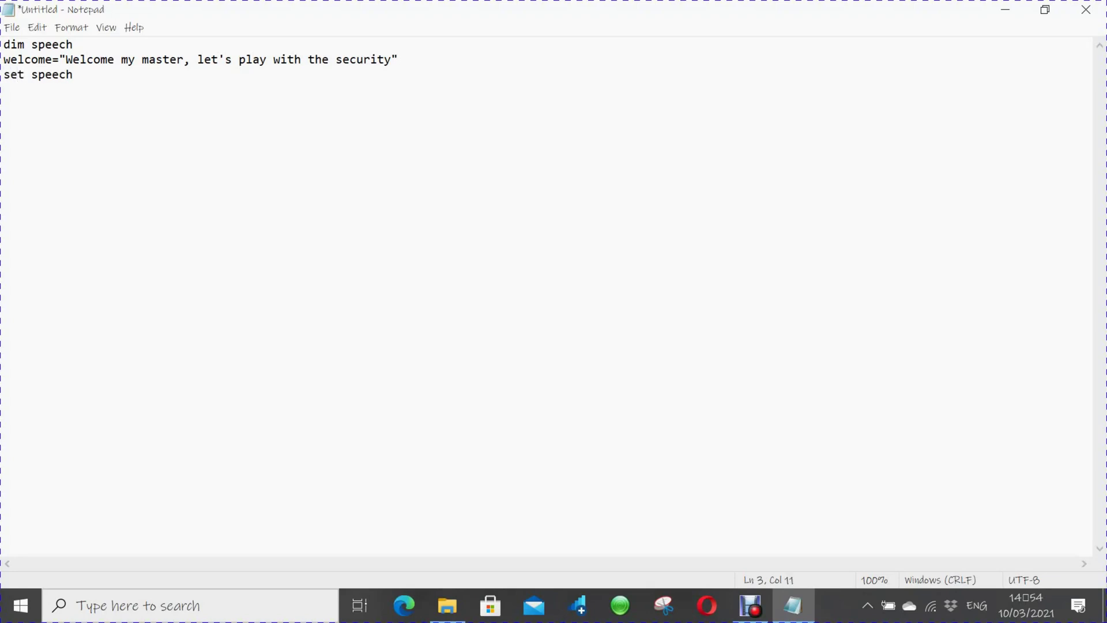
type("=CreateObject")
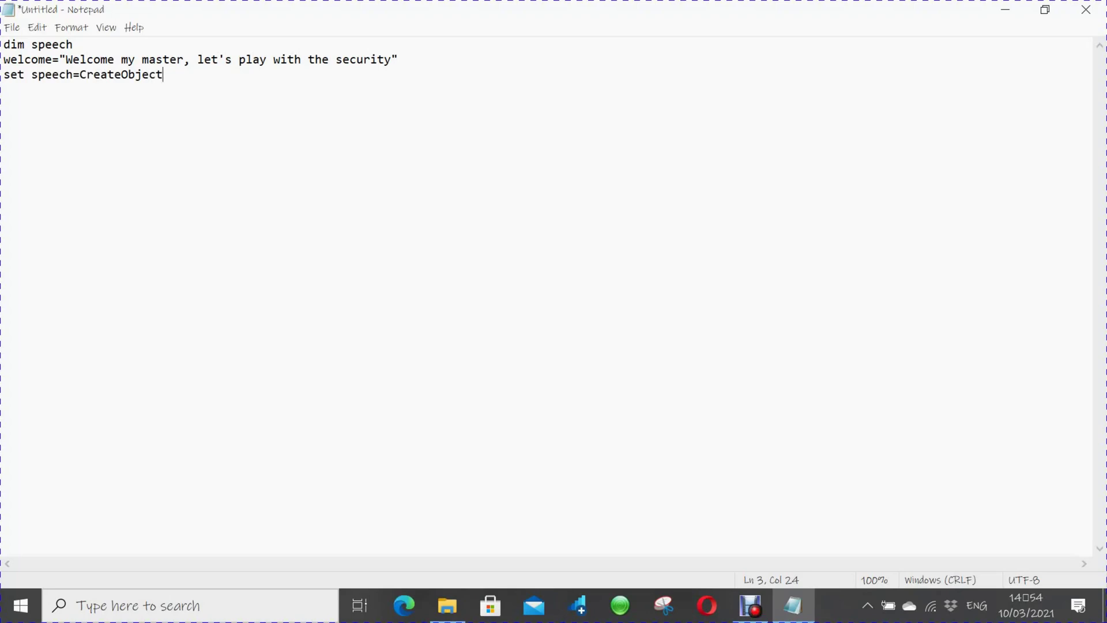
type("(s")
key("BackSpace")
type("\"sapi.spvoice")
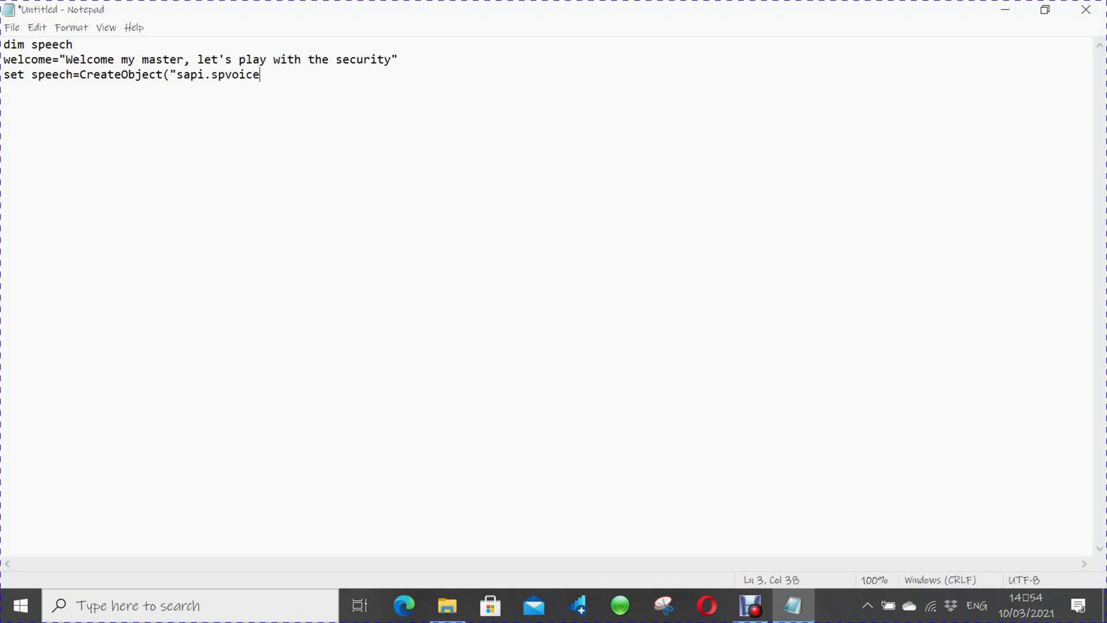
type("\")")
key("Return")
type("speech.speak welcome")
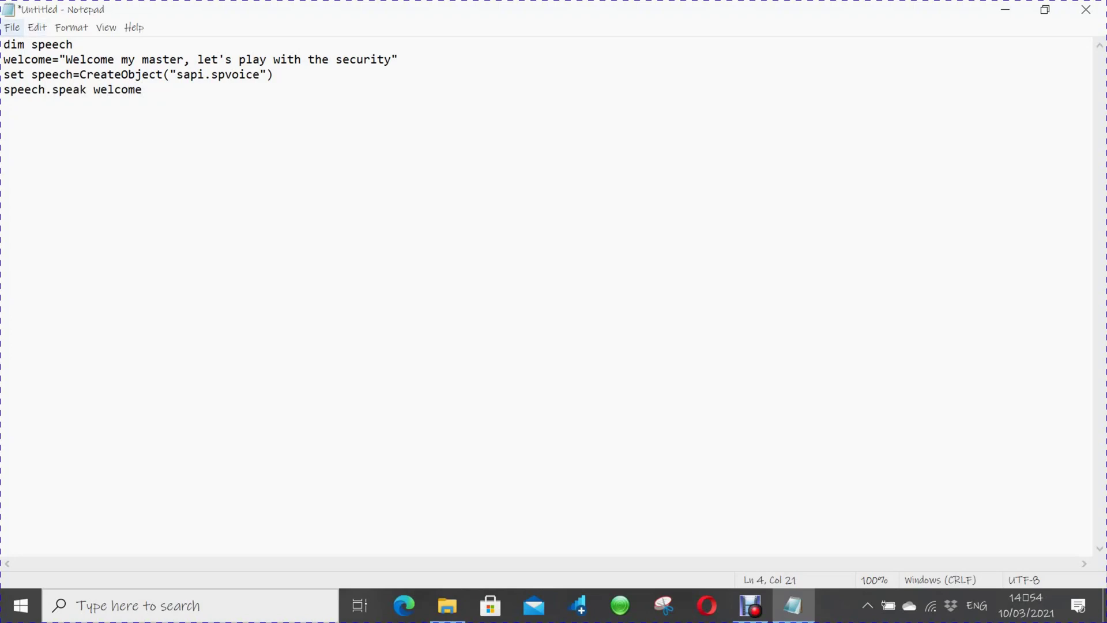
- Open the Save As dialog from the File menu
key("alt+f")
key("Down")
key("Down")
key("Down")
key("Down")
key("Down")
key("Return")
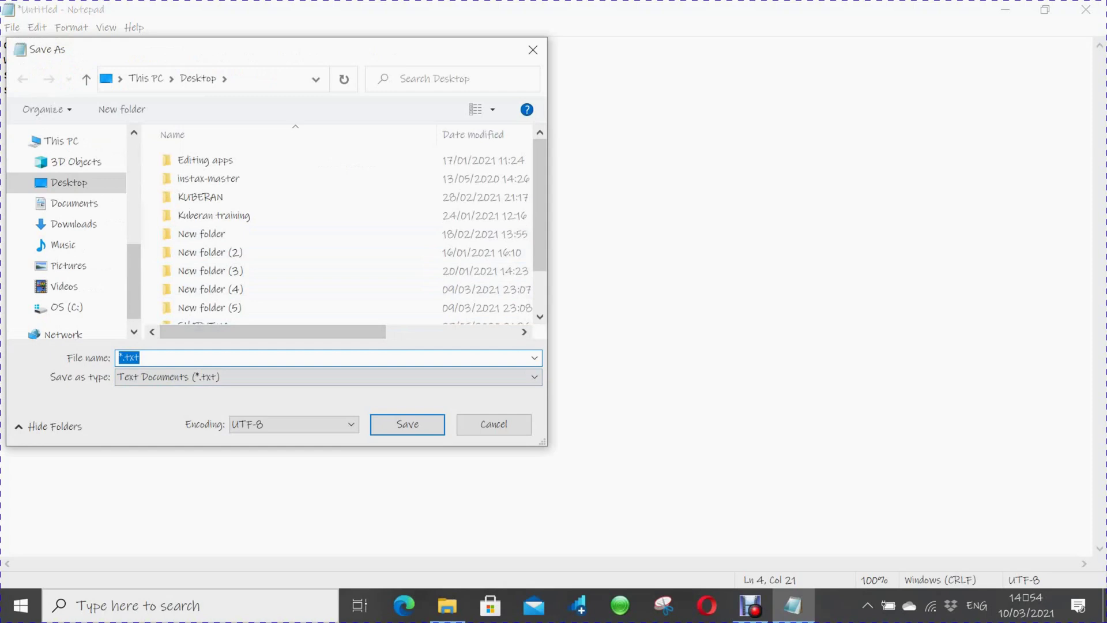
- Save the script on the Desktop as welcome.vbs, then close Notepad
key("BackSpace")
type("w")
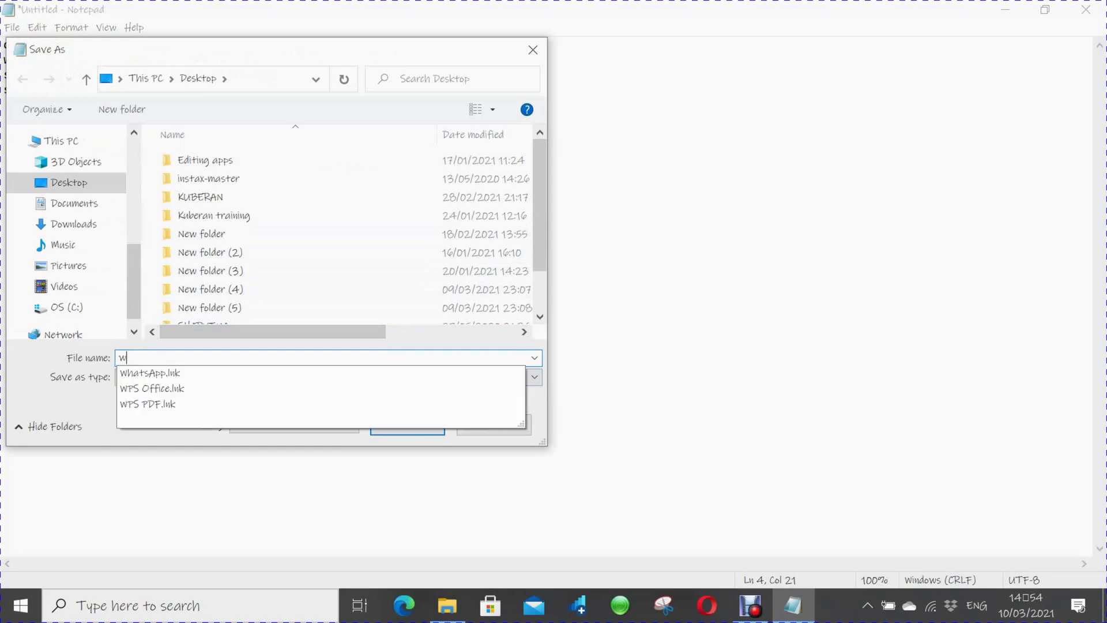
type("elcome")
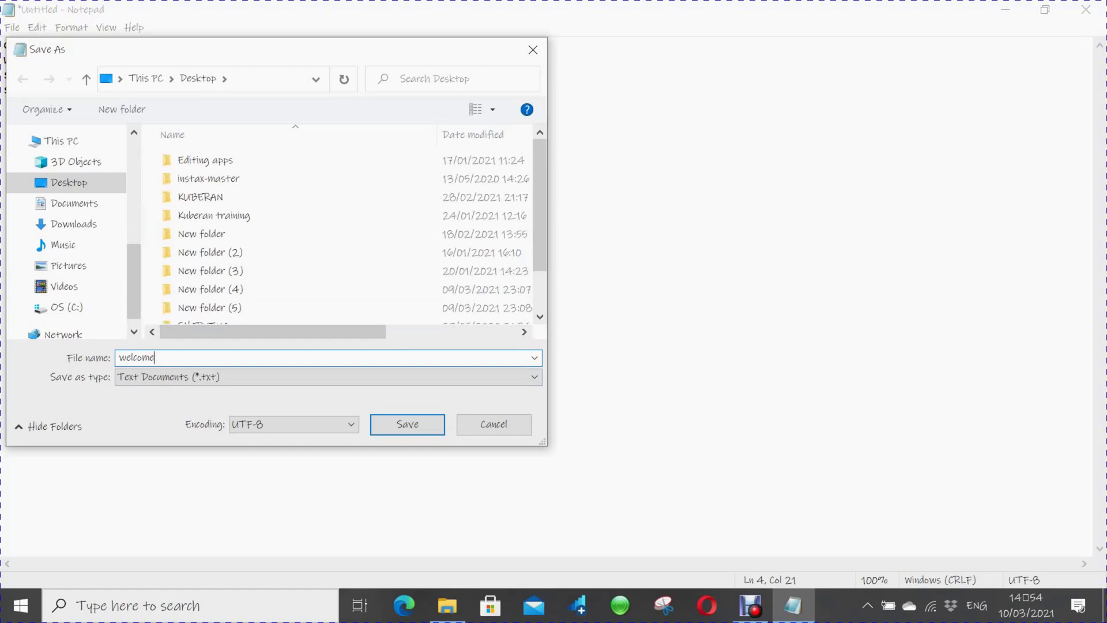
type(".vbs")
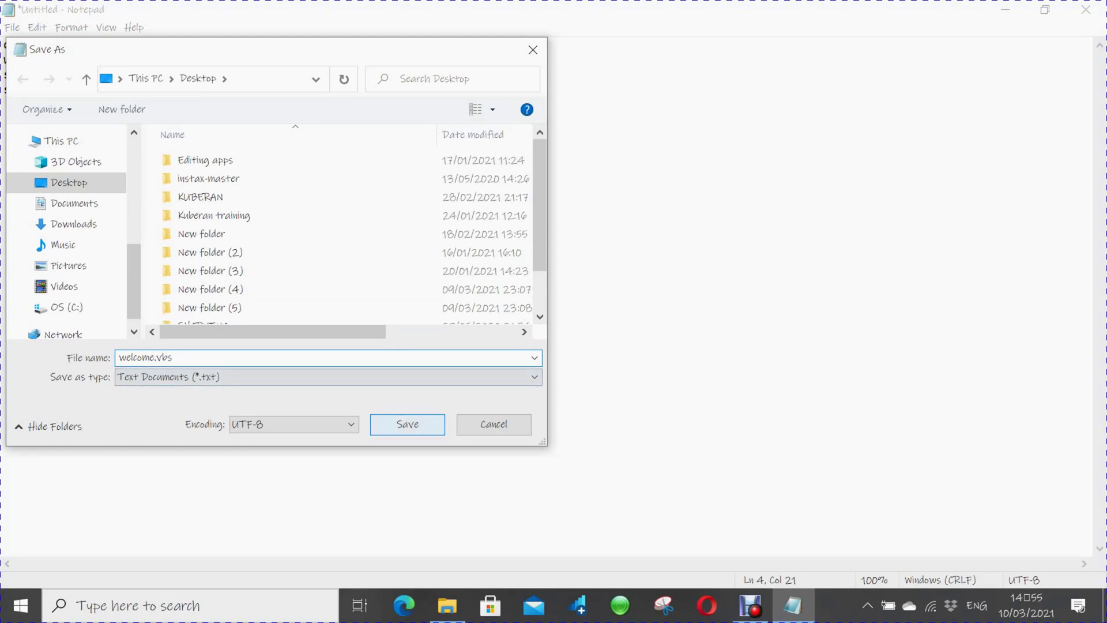
left_click(407, 424)
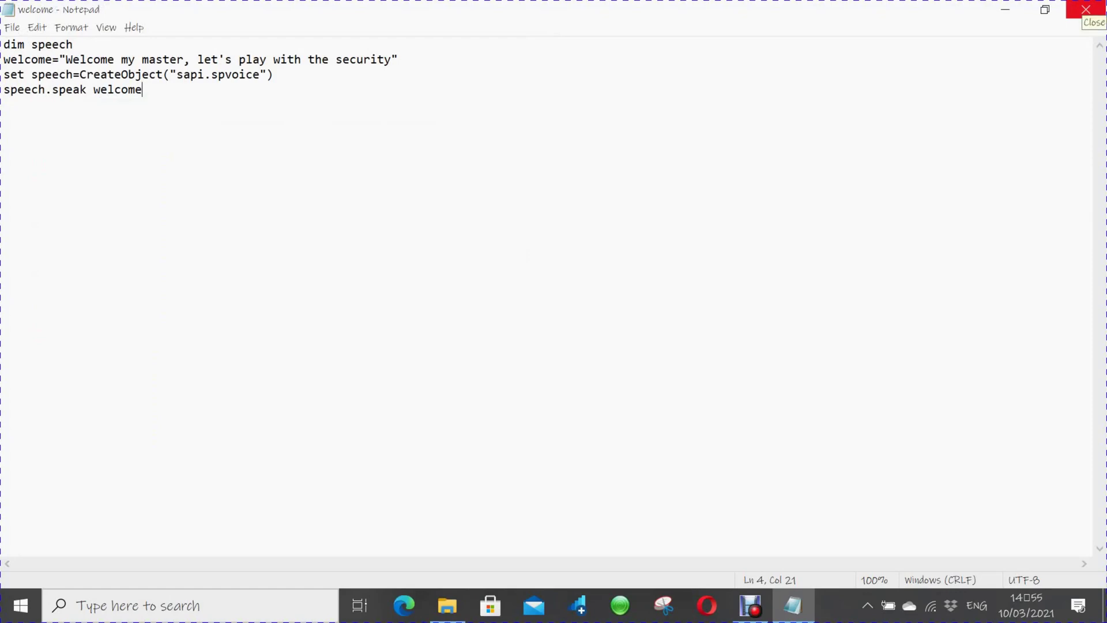
left_click(1086, 9)
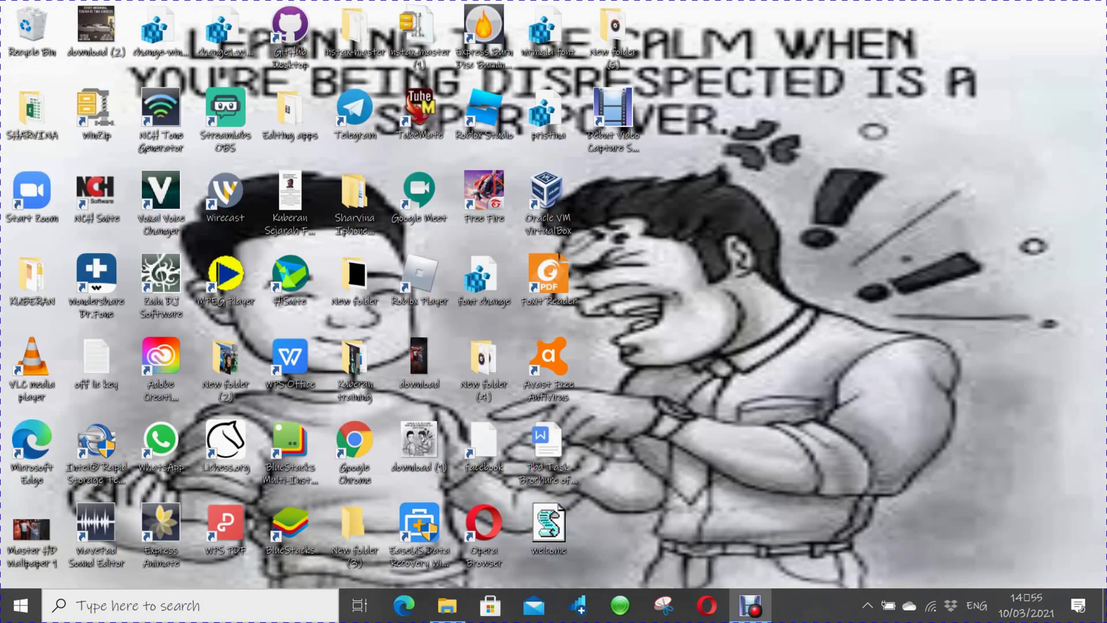
- Select the welcome script on the desktop and open the Run dialog
left_click_drag(629, 503, 576, 519)
left_click(190, 606)
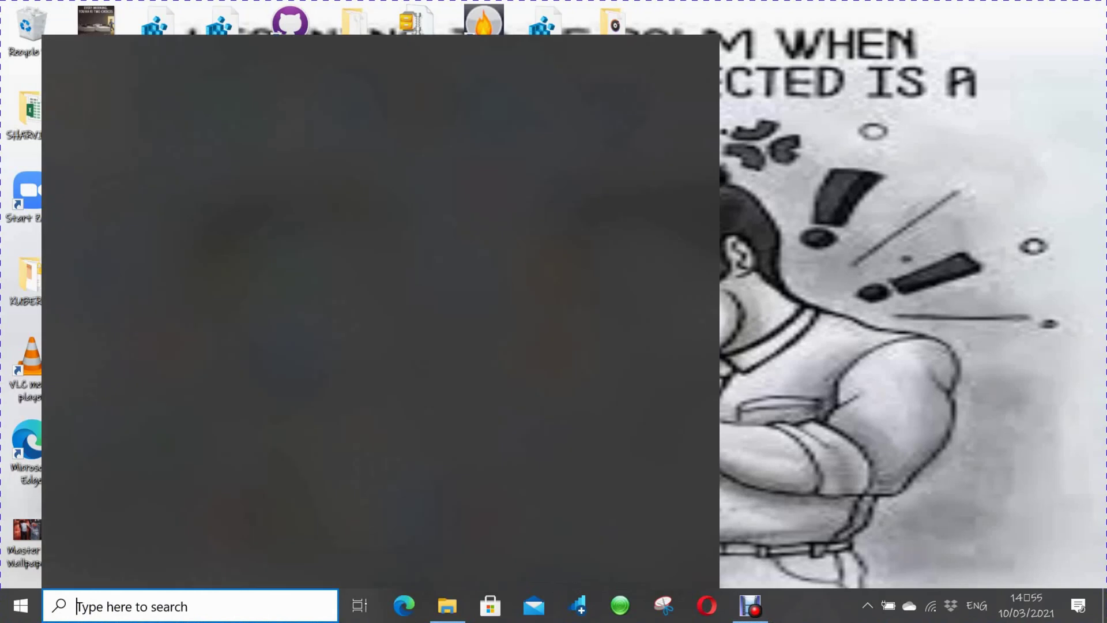
type("ru")
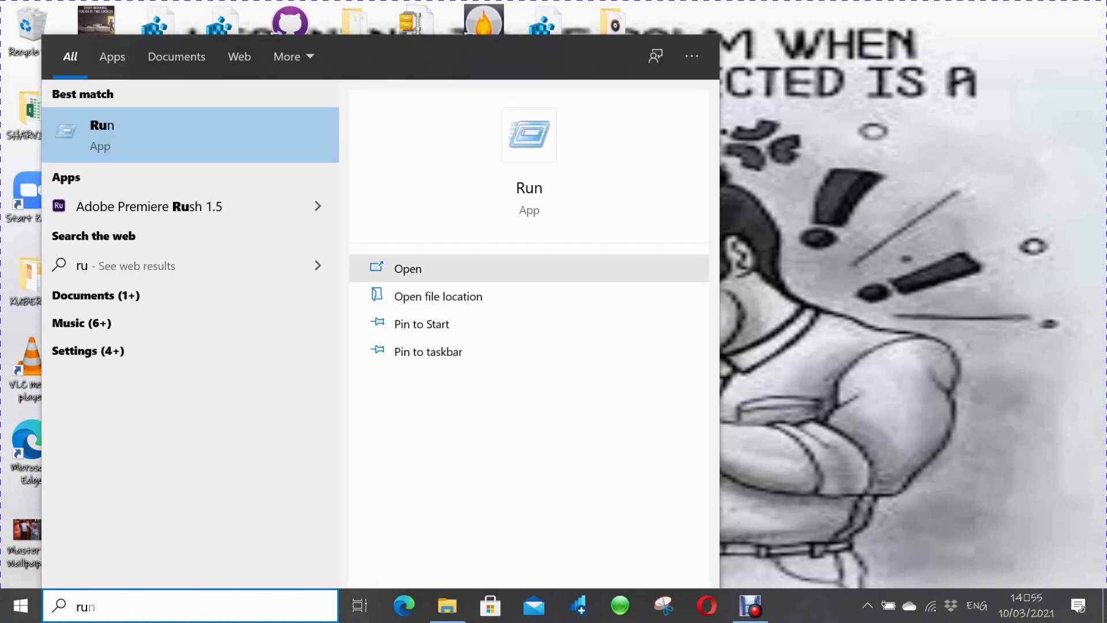
key("Return")
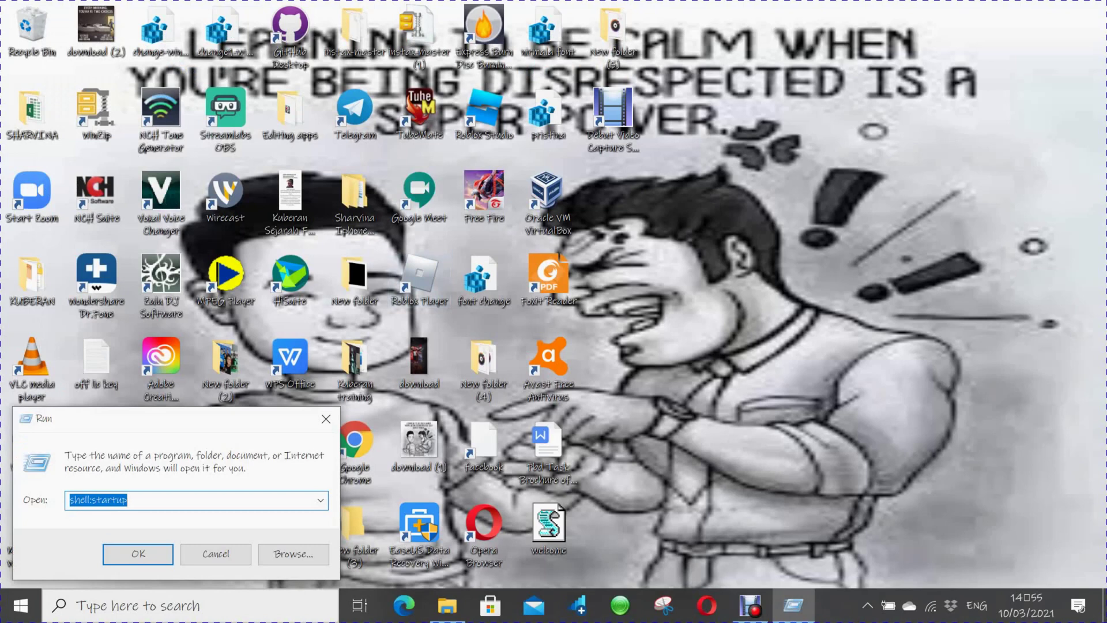
- Run shell:startup to open the Startup folder
key("BackSpace")
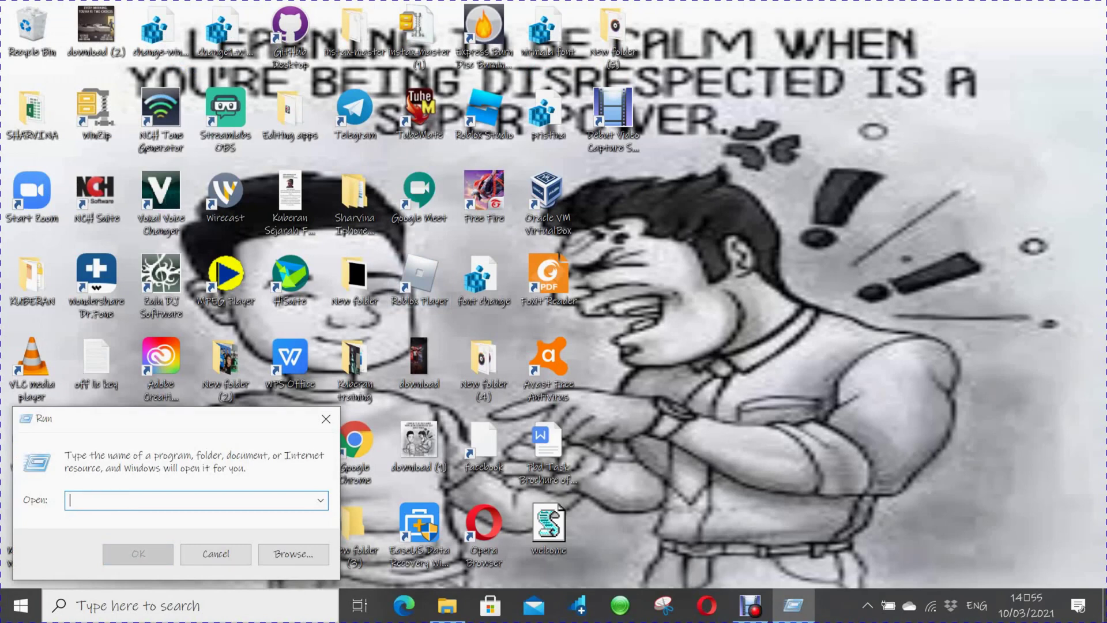
type("shell:")
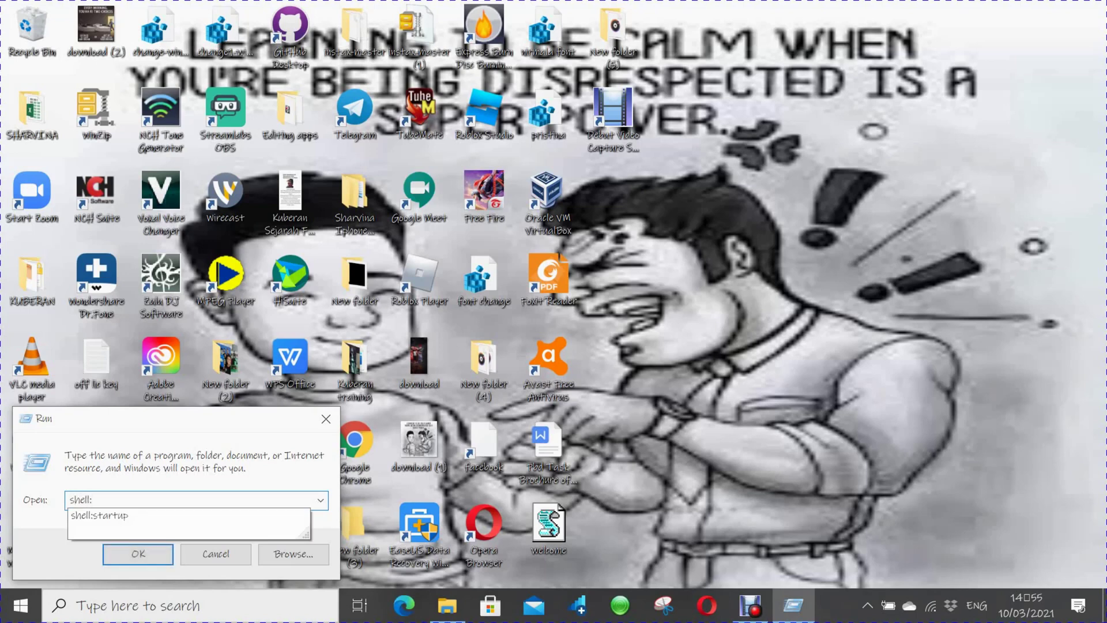
type("startup")
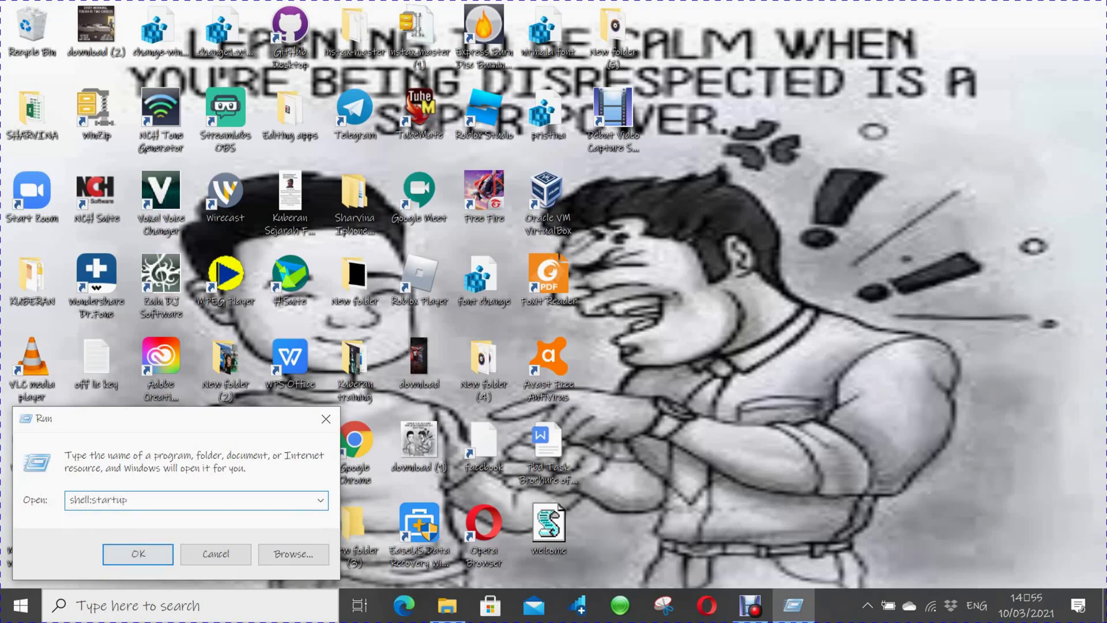
key("Return")
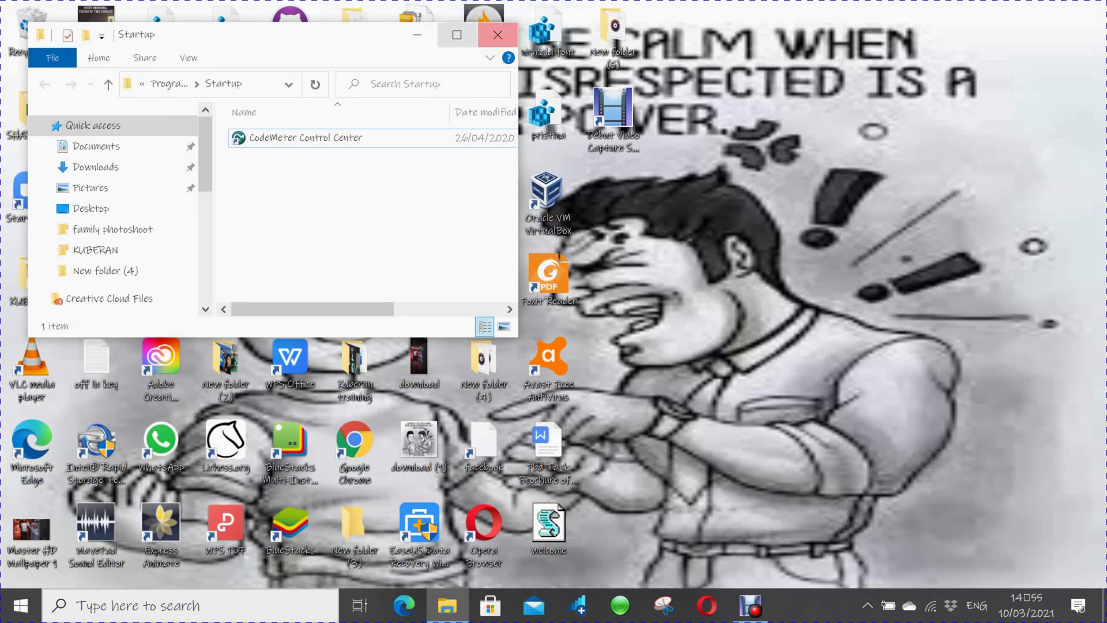
- Drag welcome.vbs from the desktop into the Startup window, close Explorer, and open Start
left_click(457, 34)
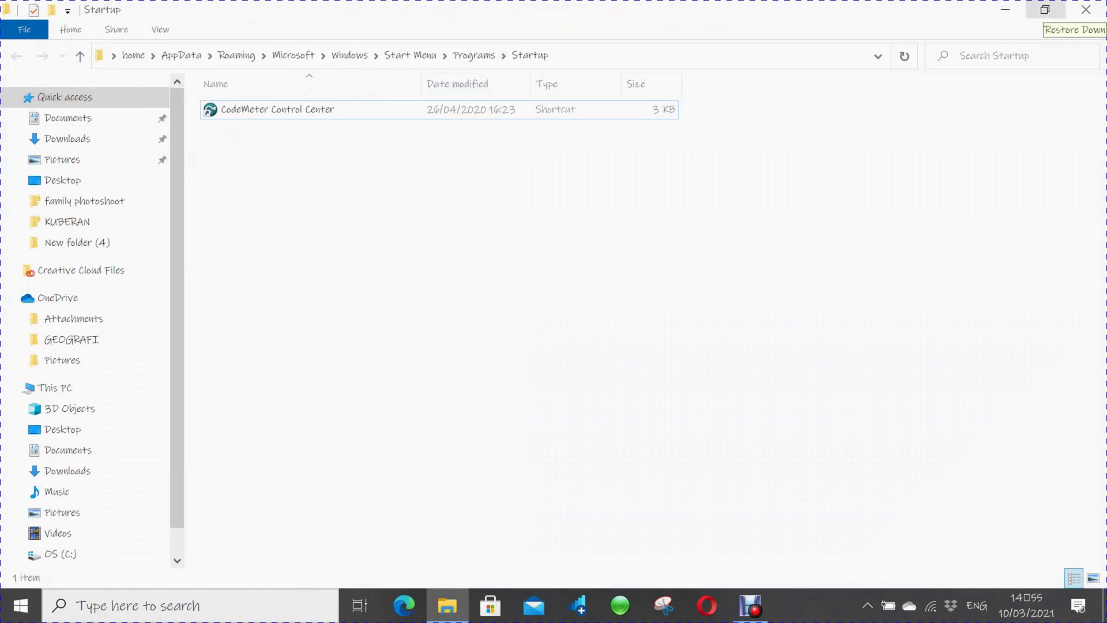
left_click(1045, 10)
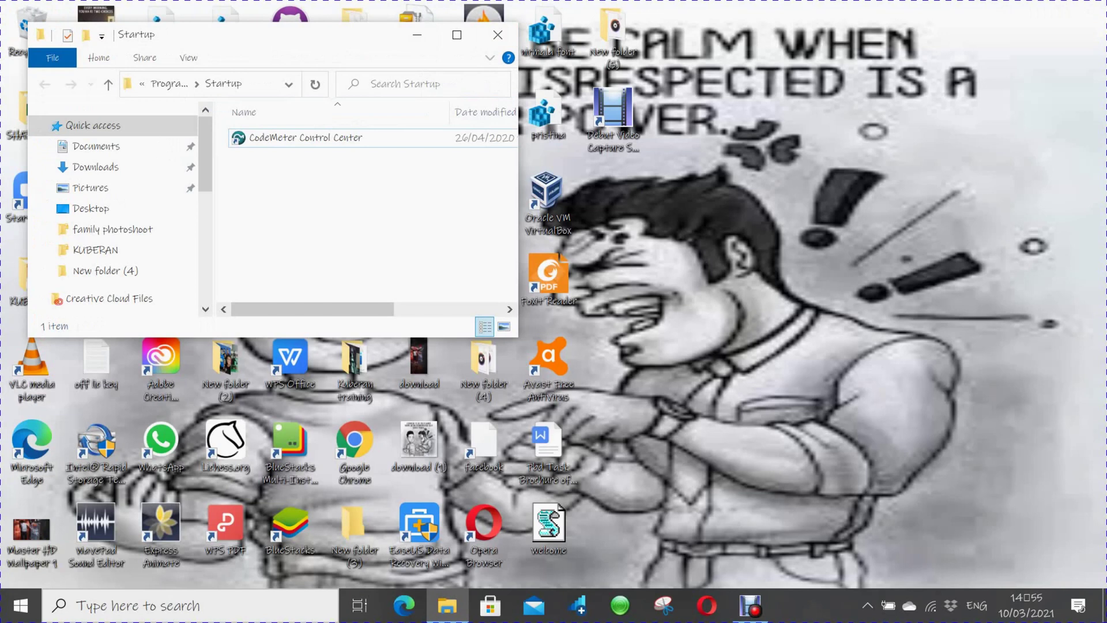
left_click_drag(548, 521, 262, 182)
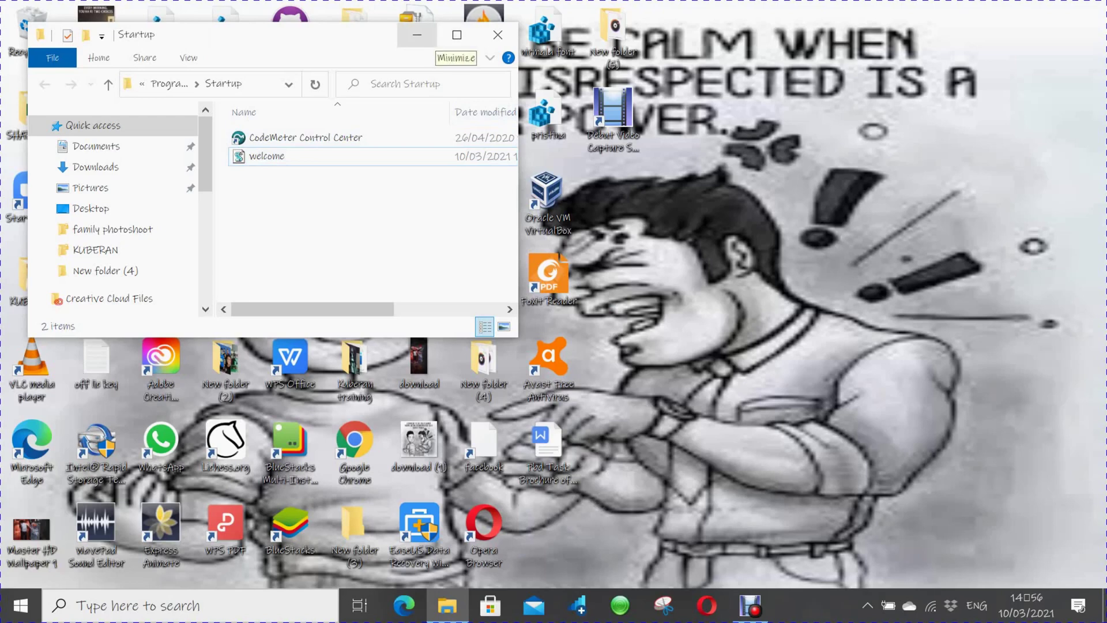
left_click(498, 35)
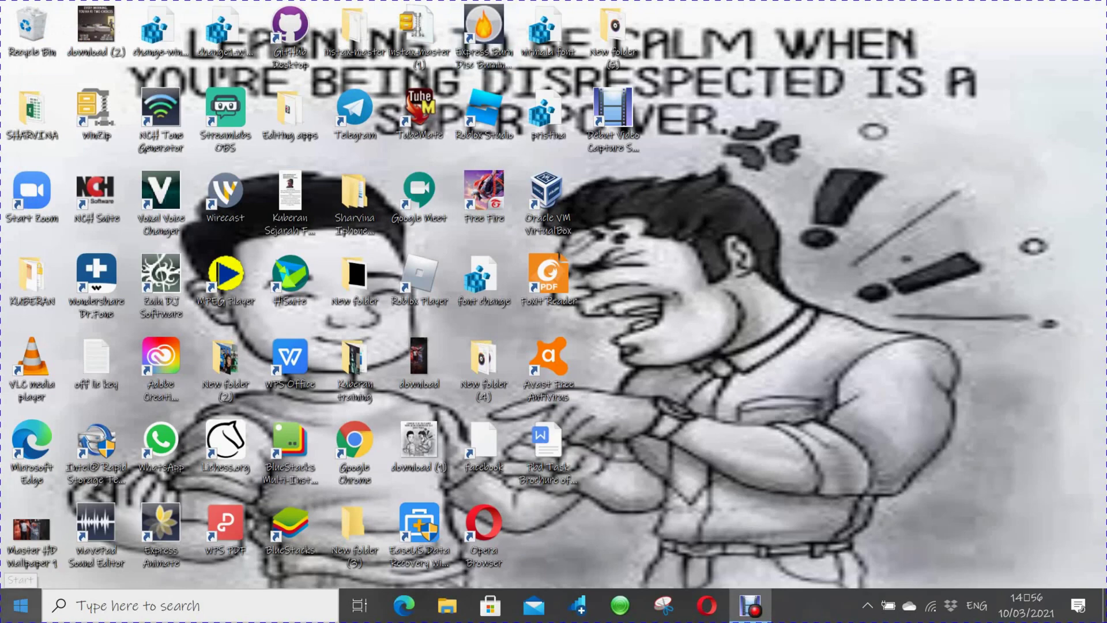
left_click(21, 606)
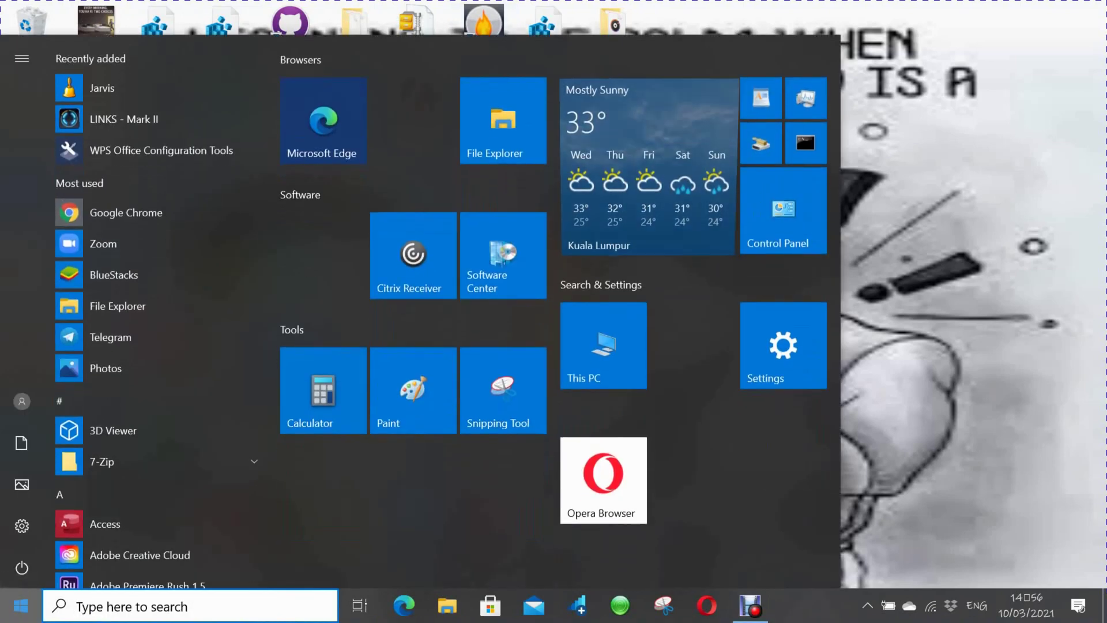